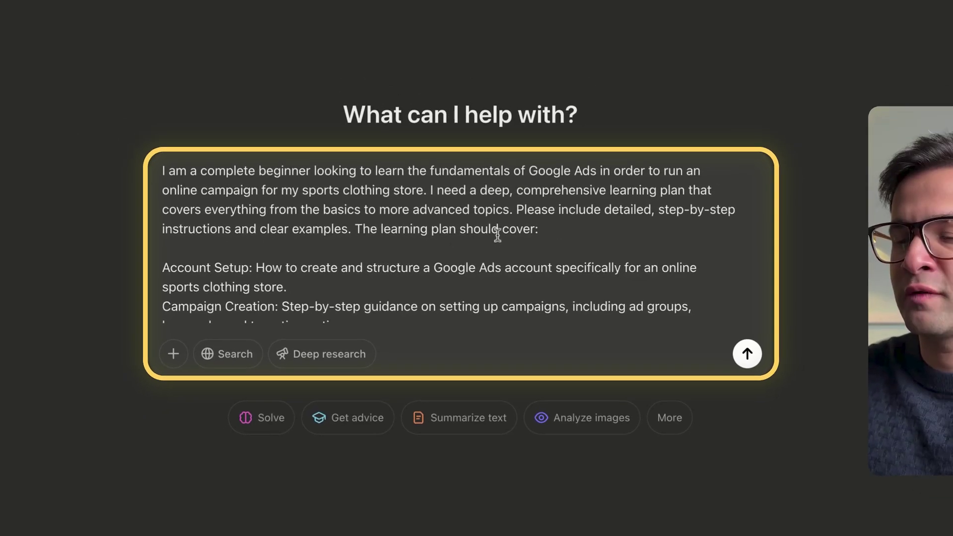
pyautogui.scroll(-4, 209, 223)
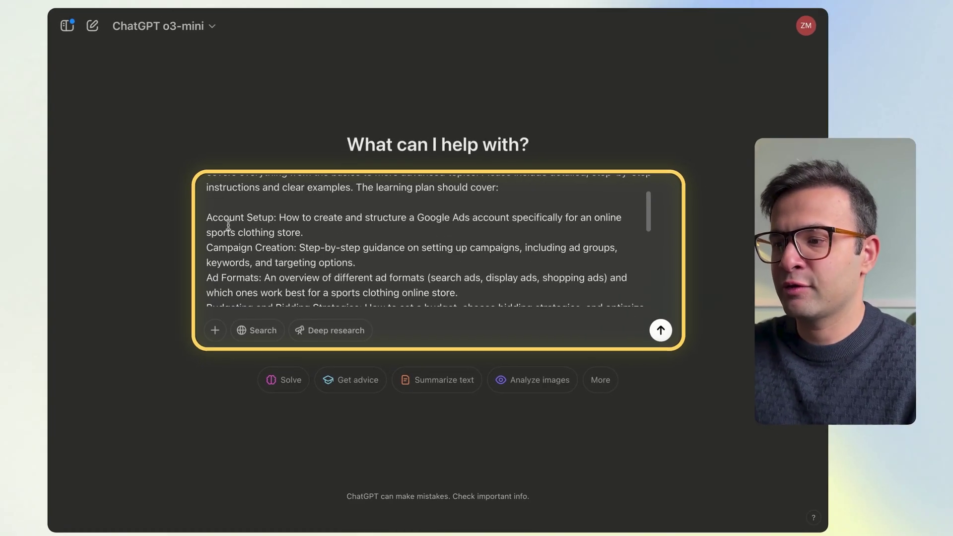
pyautogui.scroll(-3, 243, 245)
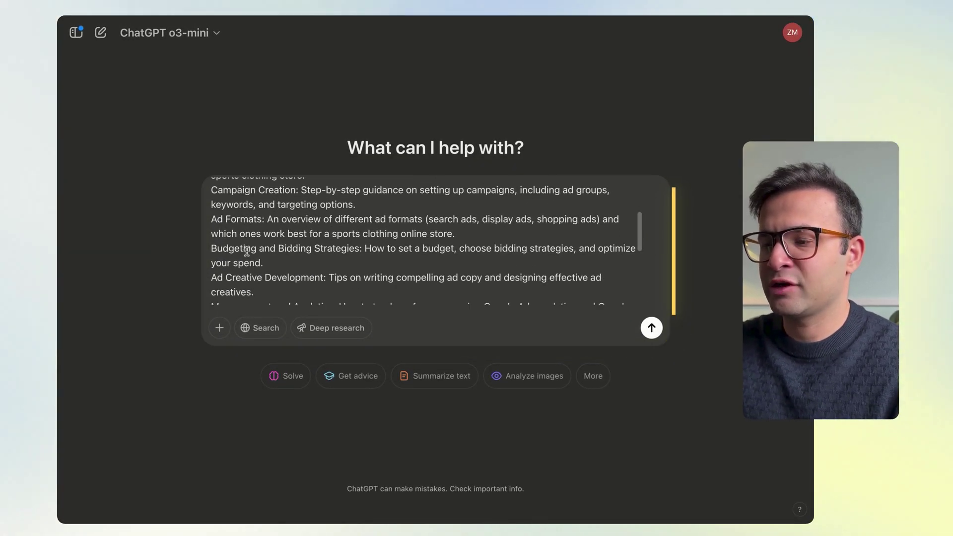
pyautogui.scroll(-3, 248, 248)
pyautogui.scroll(5, 248, 241)
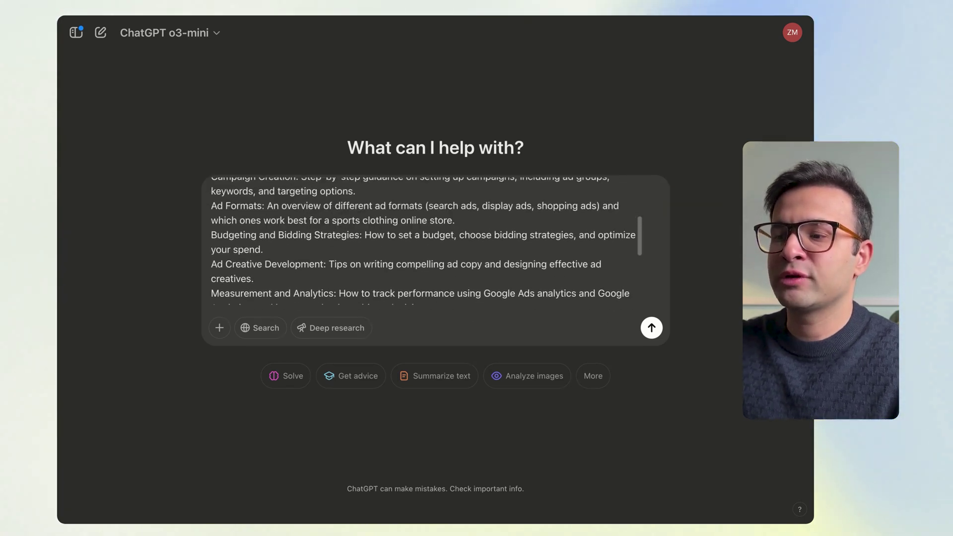
pyautogui.scroll(3, 213, 213)
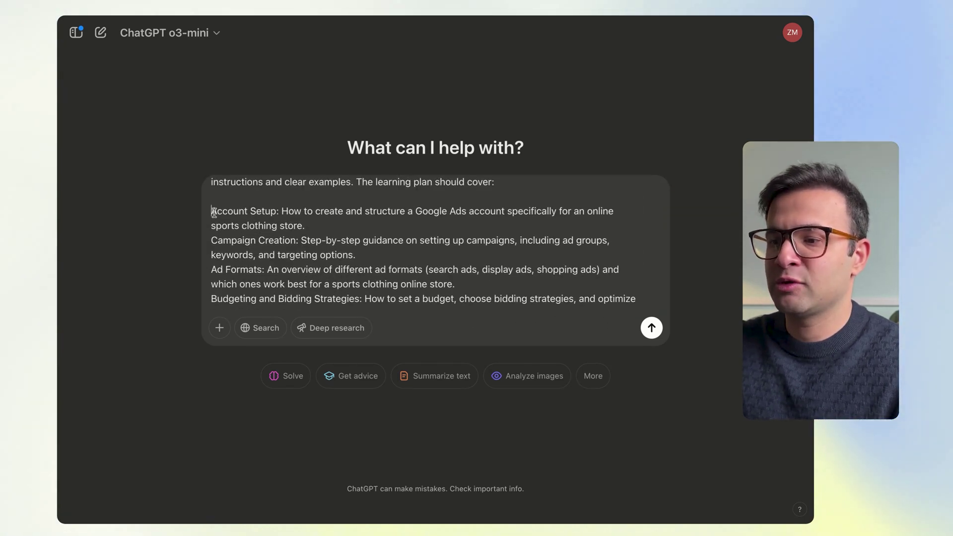
pyautogui.moveTo(212, 211); pyautogui.dragTo(447, 284)
pyautogui.scroll(2, 417, 260)
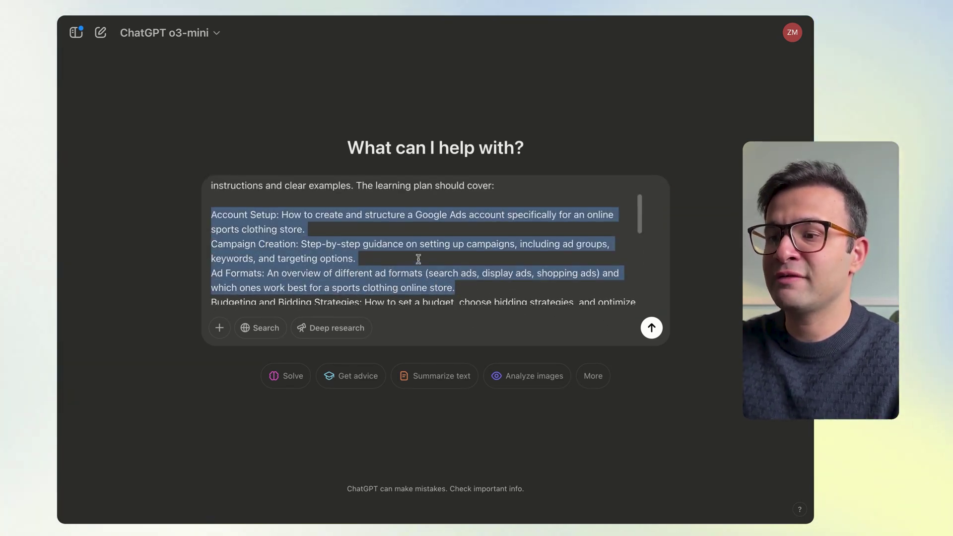
pyautogui.click(386, 280)
pyautogui.scroll(1, 380, 282)
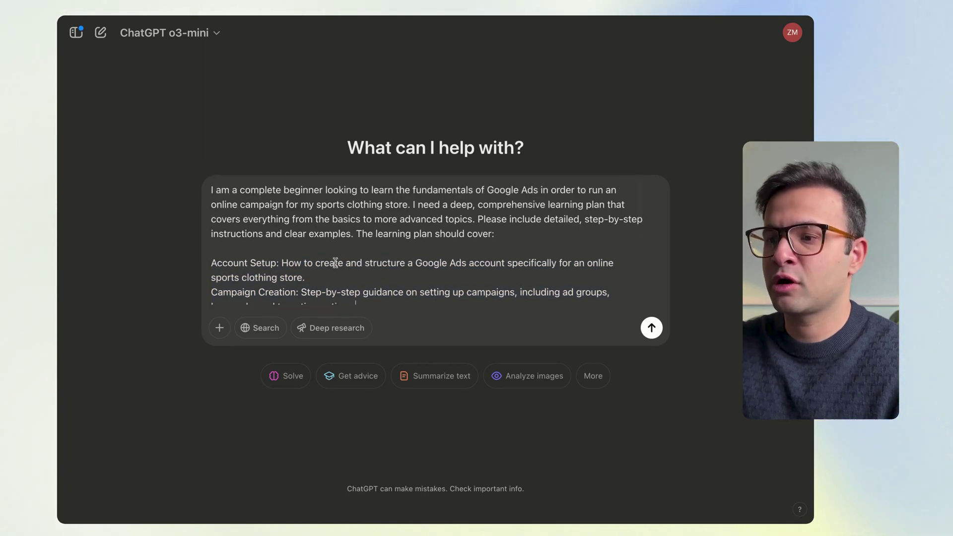
pyautogui.moveTo(357, 236); pyautogui.dragTo(211, 188)
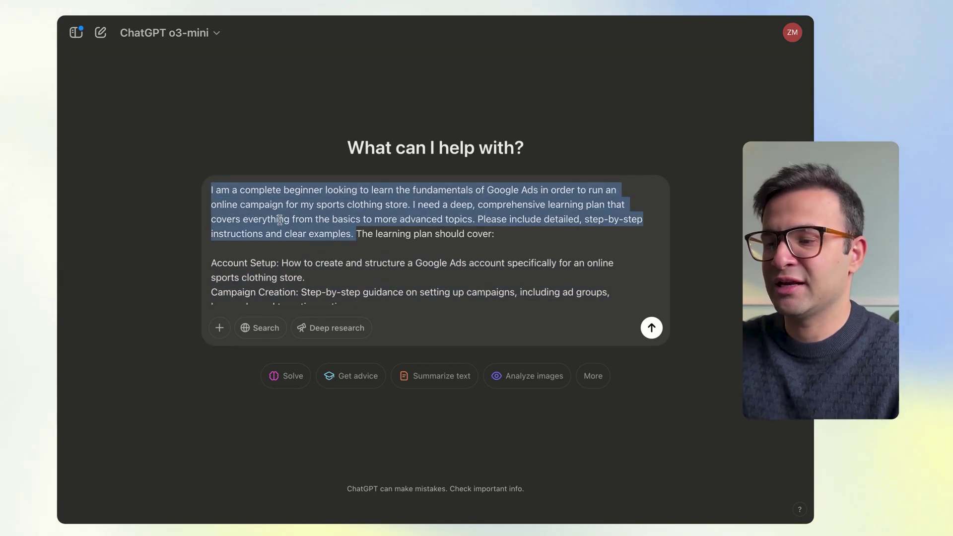
pyautogui.click(409, 233)
pyautogui.scroll(-5, 409, 233)
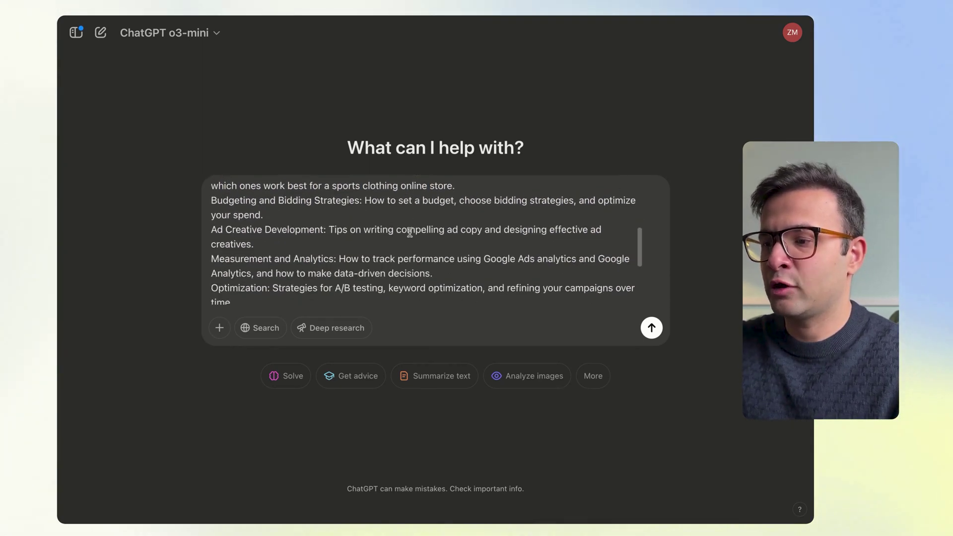
pyautogui.scroll(-4, 404, 254)
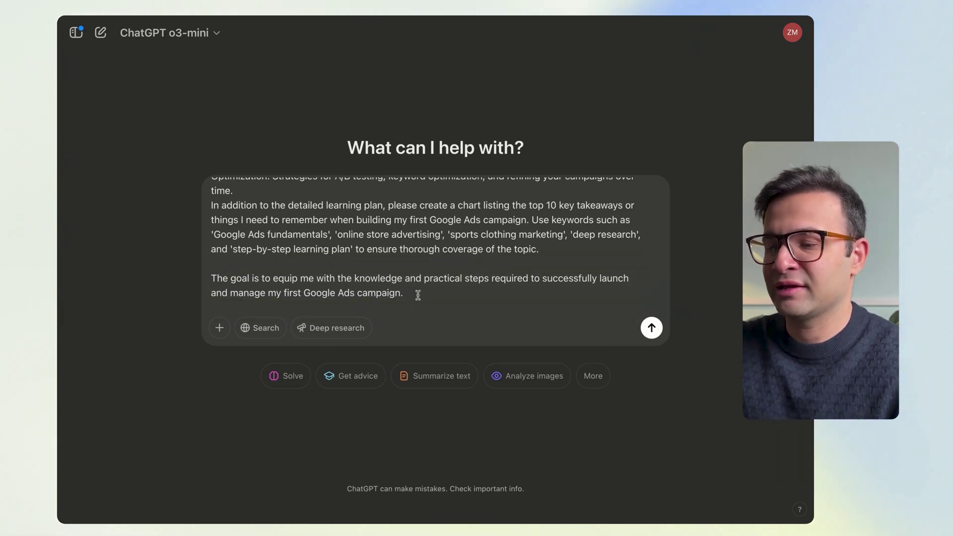
# Send the learning-plan prompt as a Deep research query and paste answers: no experience, young professionals, $500/week, launching next week.
pyautogui.click(328, 329)
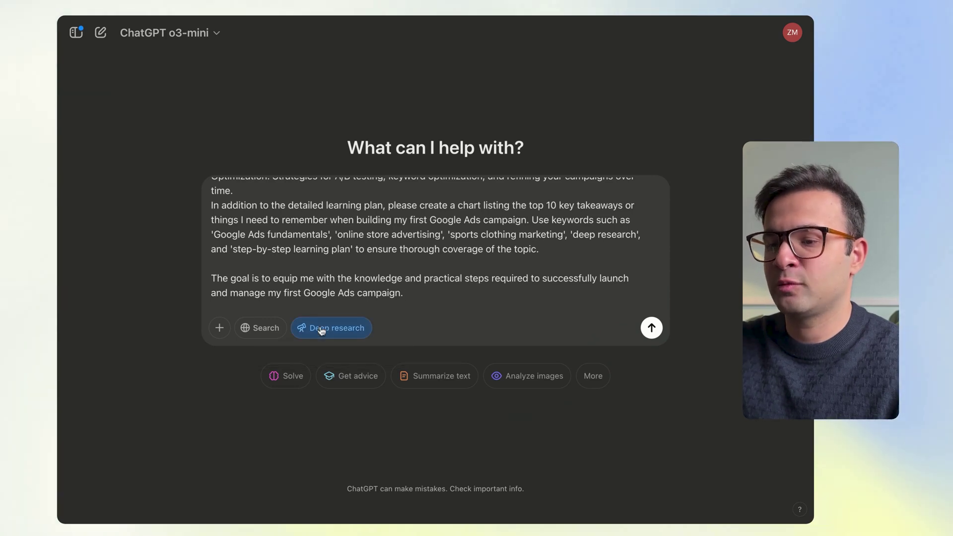
pyautogui.click(651, 327)
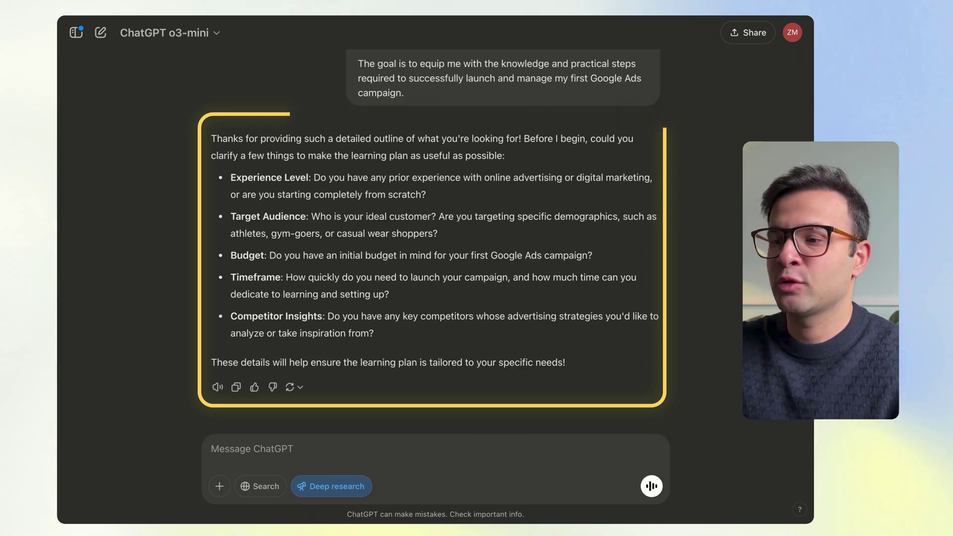
pyautogui.hotkey('ctrl', 'v')
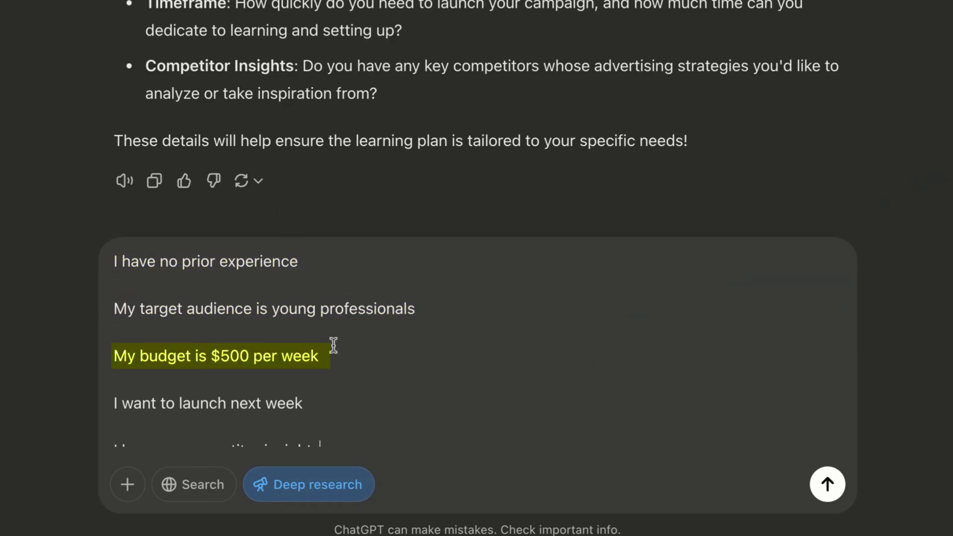
# Scroll the finished Step-by-Step Google Ads Learning Plan, researched in 6m from 20 sources.
pyautogui.scroll(-1, 227, 386)
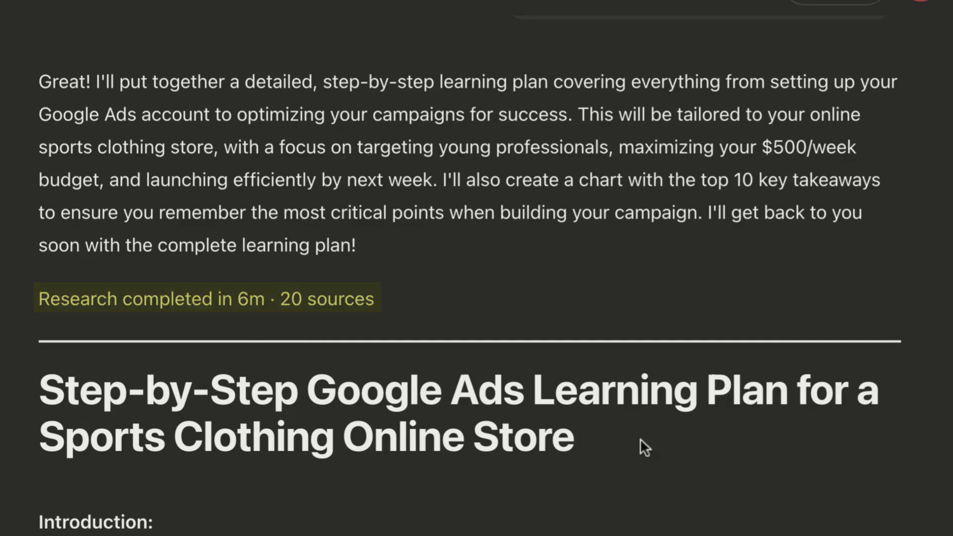
# Read the report's opening, highlighting the What You'll Learn list and the Day 1-2 heading.
pyautogui.scroll(-5, 817, 481)
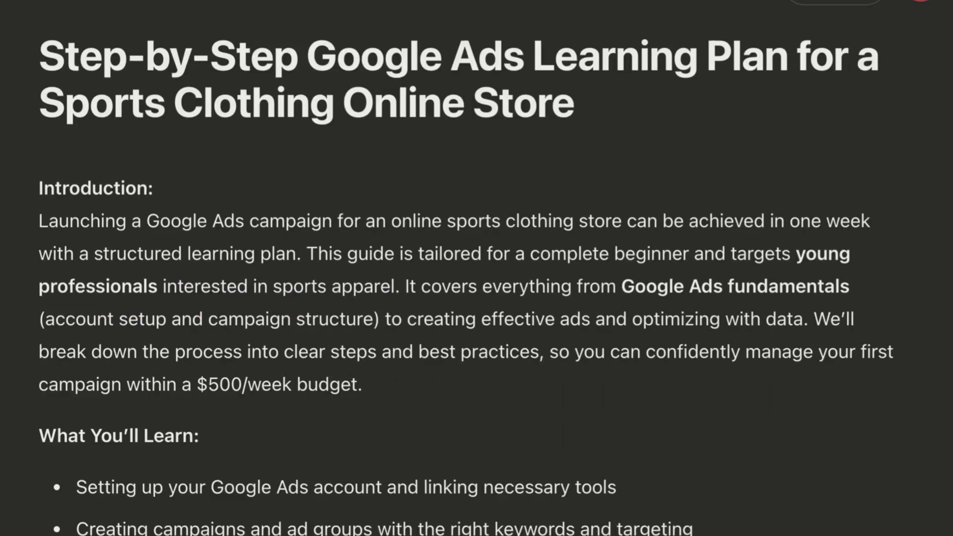
pyautogui.scroll(-4, 542, 429)
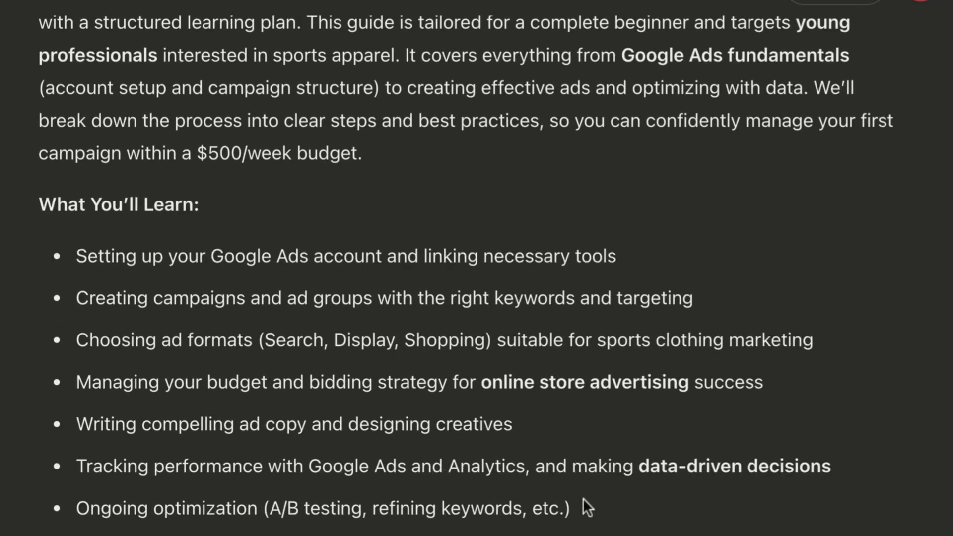
pyautogui.moveTo(584, 503); pyautogui.dragTo(89, 258)
pyautogui.click(688, 513)
pyautogui.scroll(-6, 692, 511)
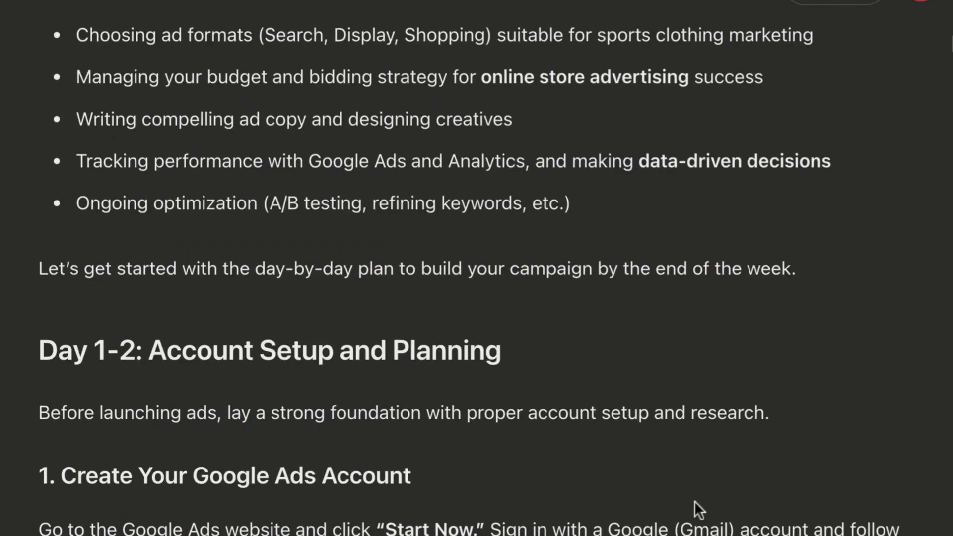
pyautogui.moveTo(50, 277); pyautogui.dragTo(414, 313)
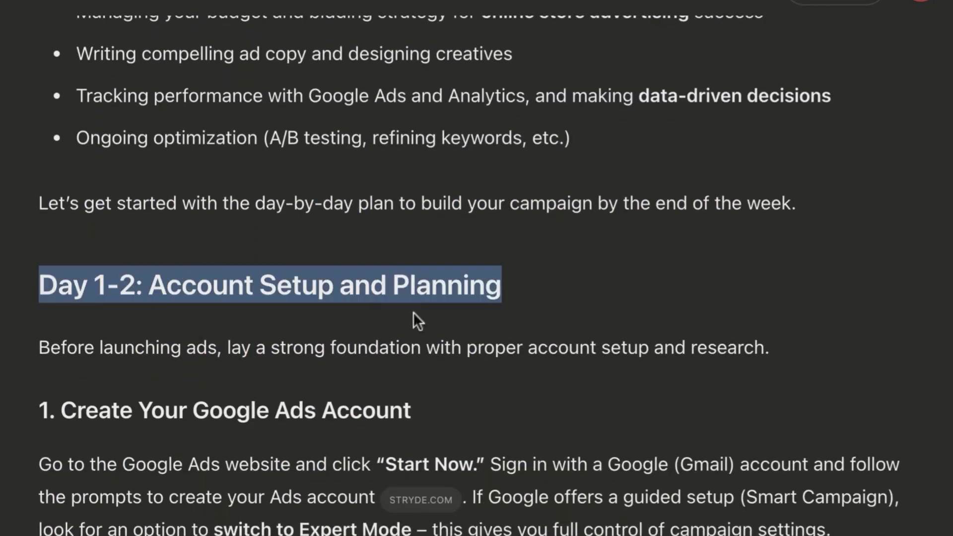
pyautogui.click(549, 380)
# Read on past Days 4–7 to the Top 10 Key Takeaways table and closing paragraph.
pyautogui.scroll(-15, 539, 431)
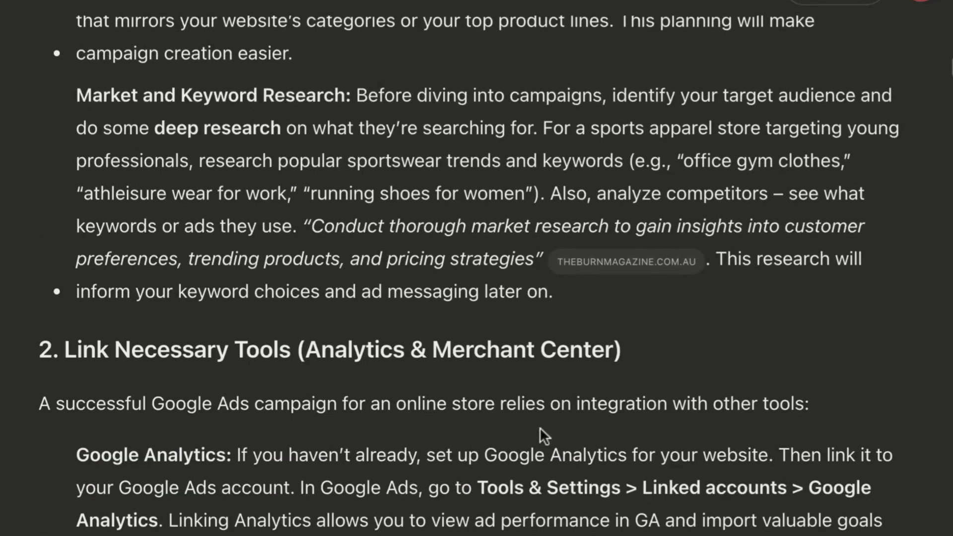
pyautogui.scroll(-20, 540, 426)
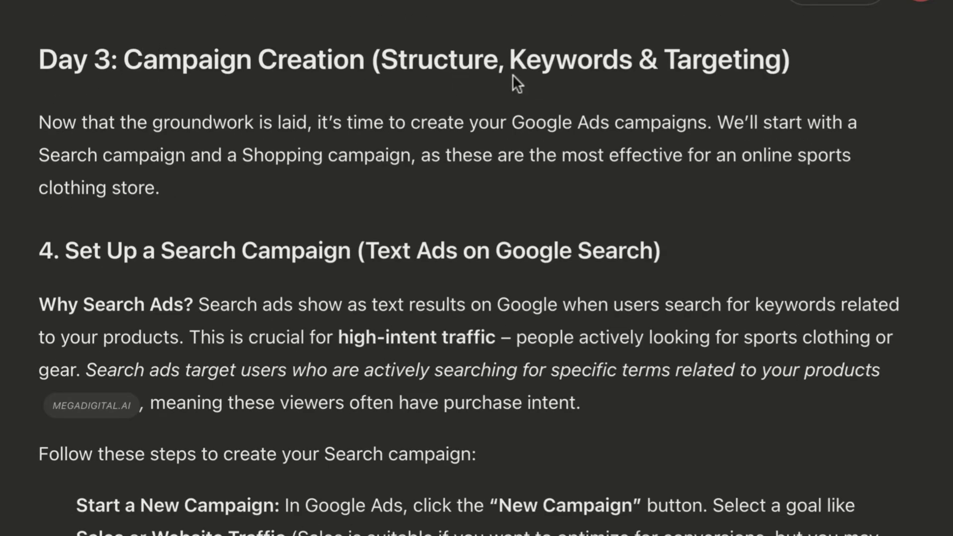
pyautogui.scroll(-20, 752, 277)
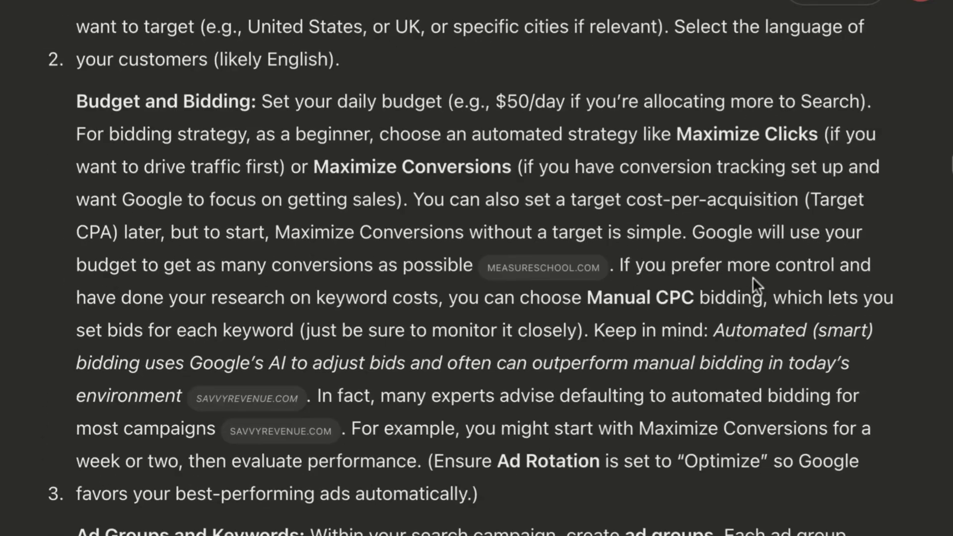
pyautogui.scroll(-20, 590, 348)
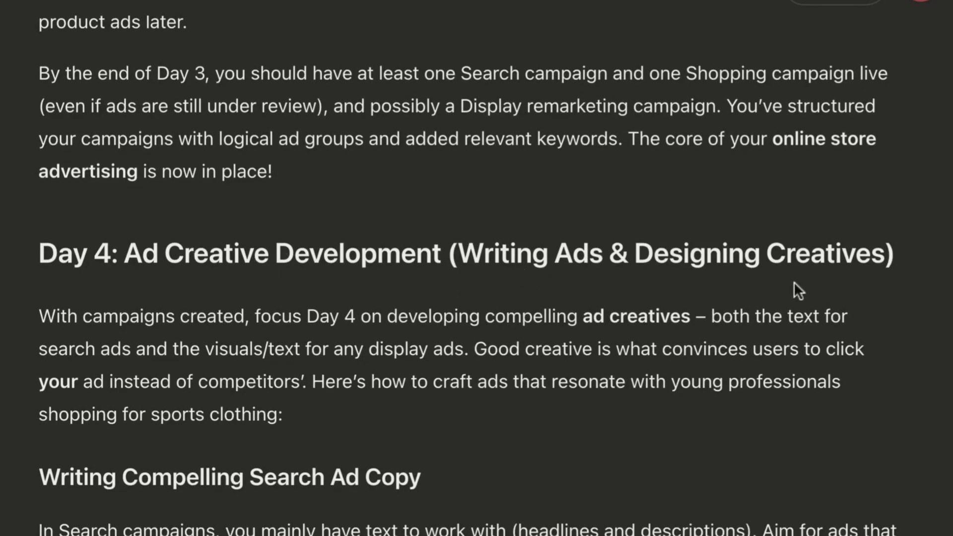
pyautogui.scroll(-20, 713, 420)
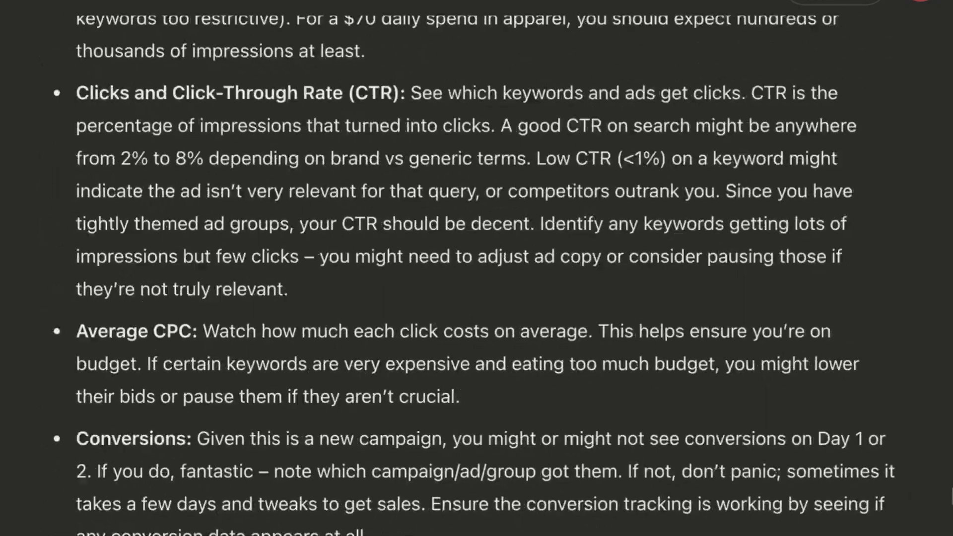
pyautogui.scroll(-20, 476, 268)
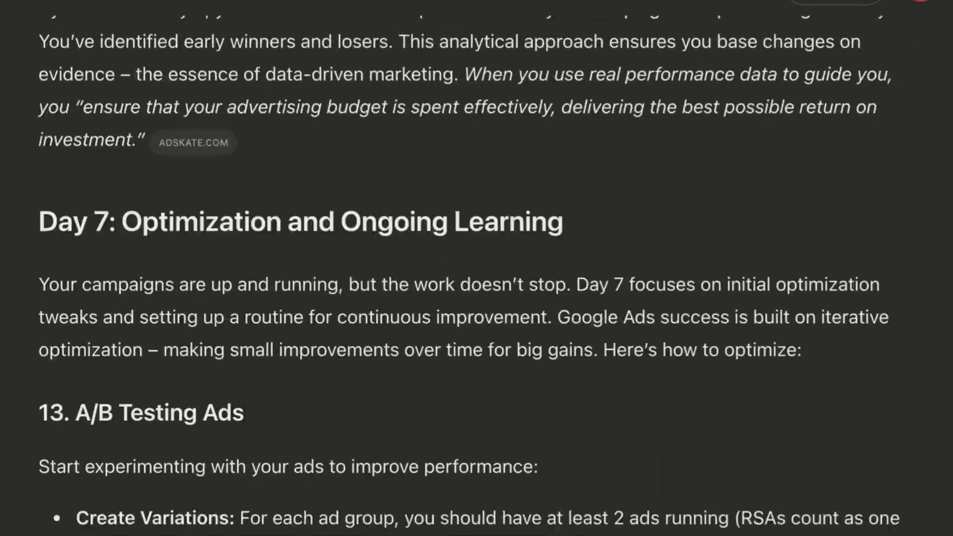
pyautogui.scroll(-20, 477, 268)
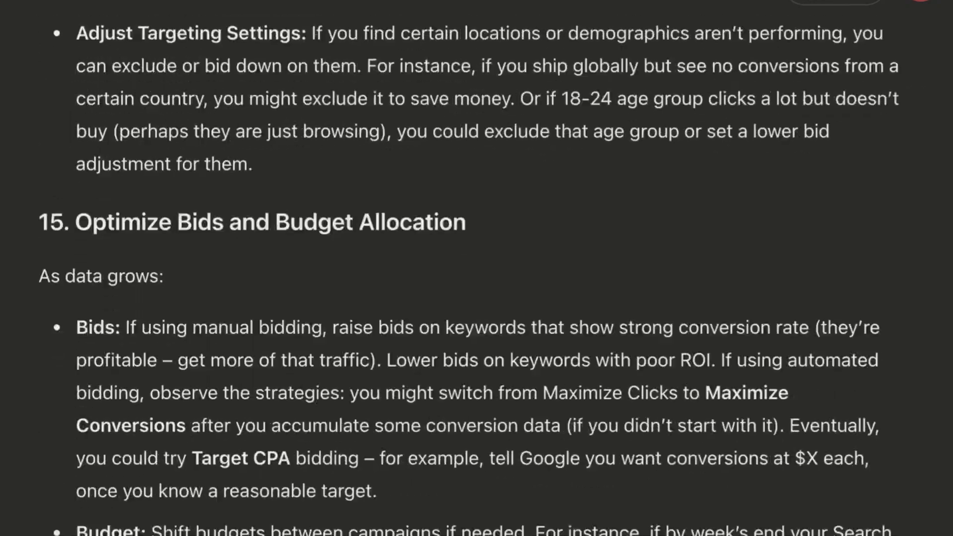
pyautogui.scroll(-15, 578, 475)
pyautogui.scroll(2, 578, 475)
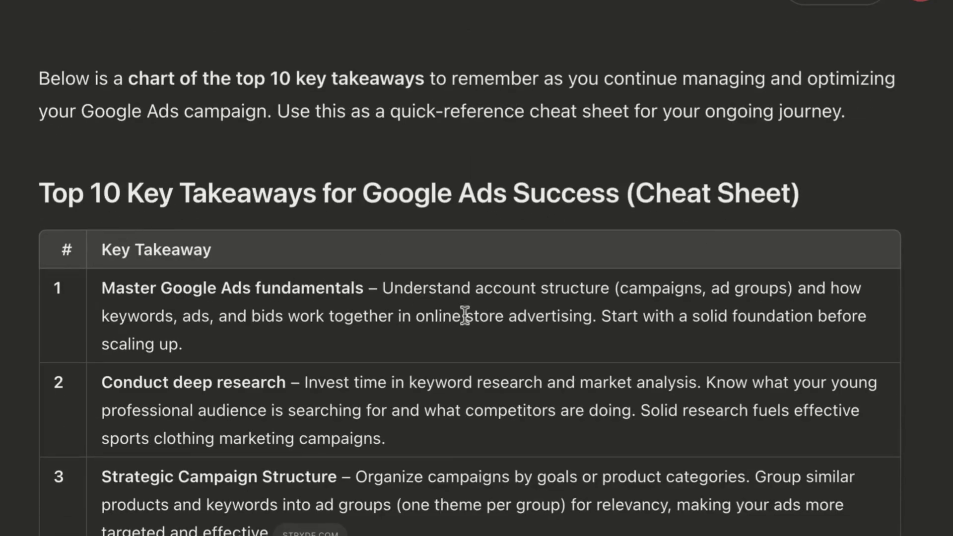
pyautogui.scroll(-10, 454, 330)
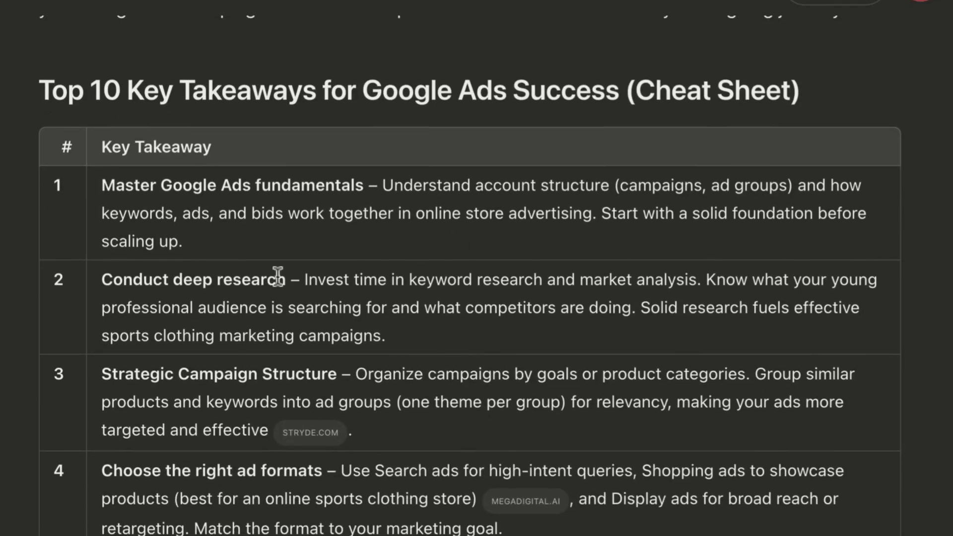
pyautogui.scroll(-6, 377, 353)
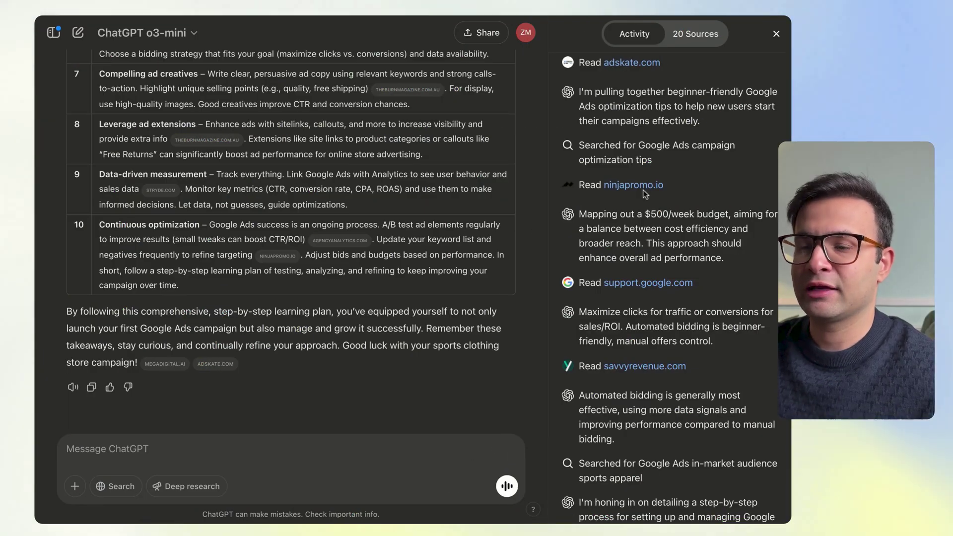
pyautogui.scroll(15, 675, 119)
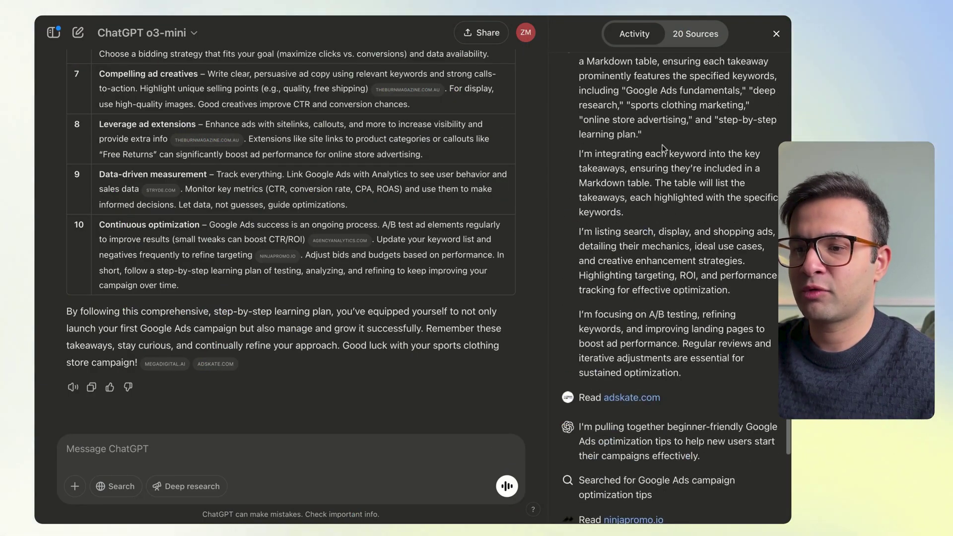
pyautogui.scroll(10, 664, 148)
pyautogui.scroll(3, 634, 188)
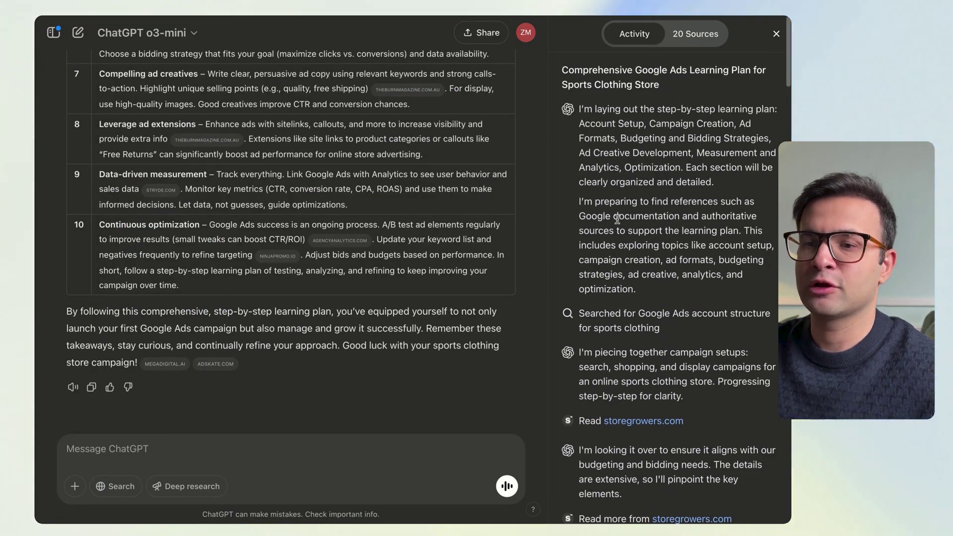
pyautogui.click(695, 33)
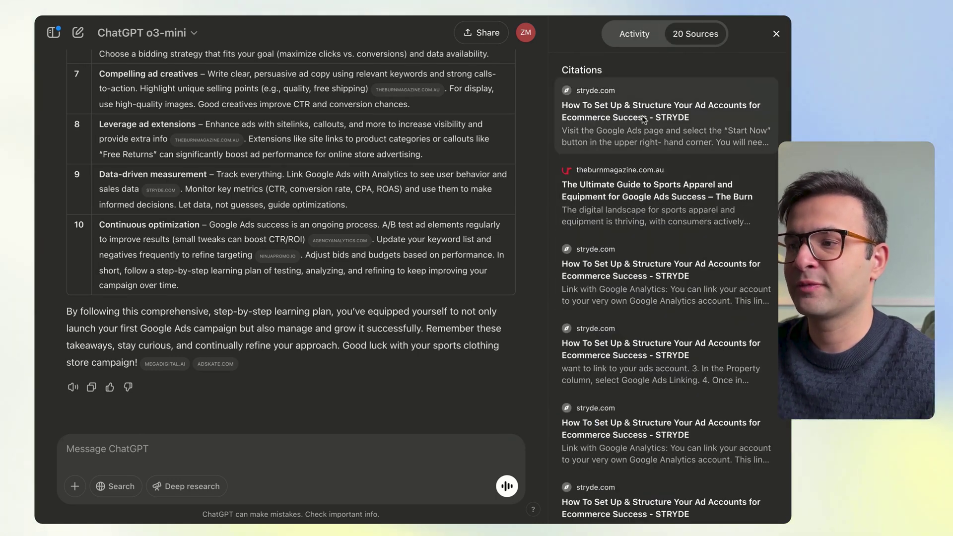
pyautogui.click(622, 34)
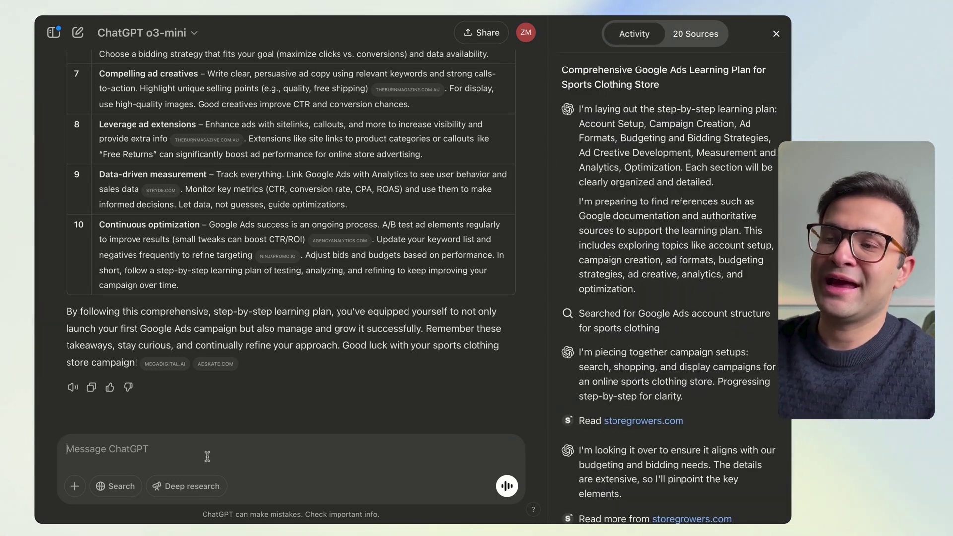
pyautogui.click(207, 456)
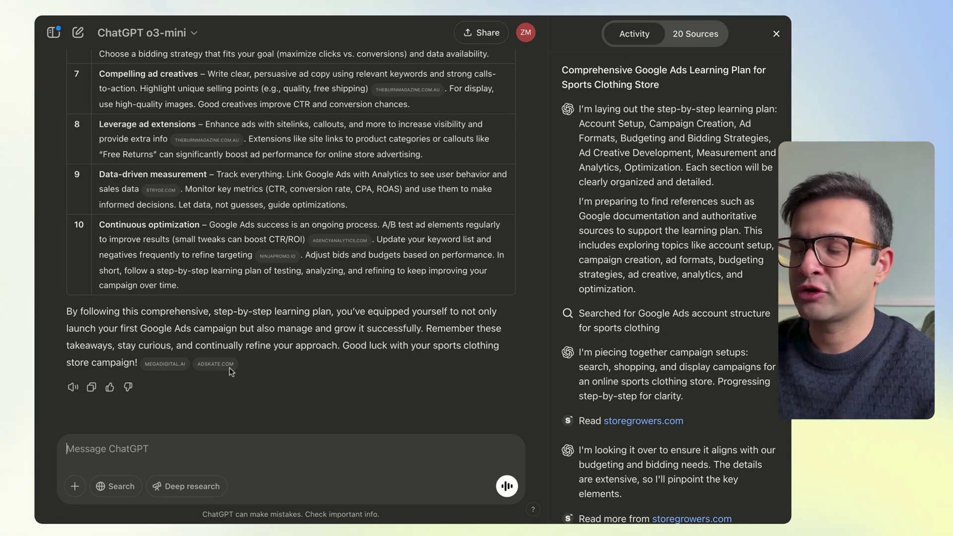
pyautogui.scroll(3, 257, 272)
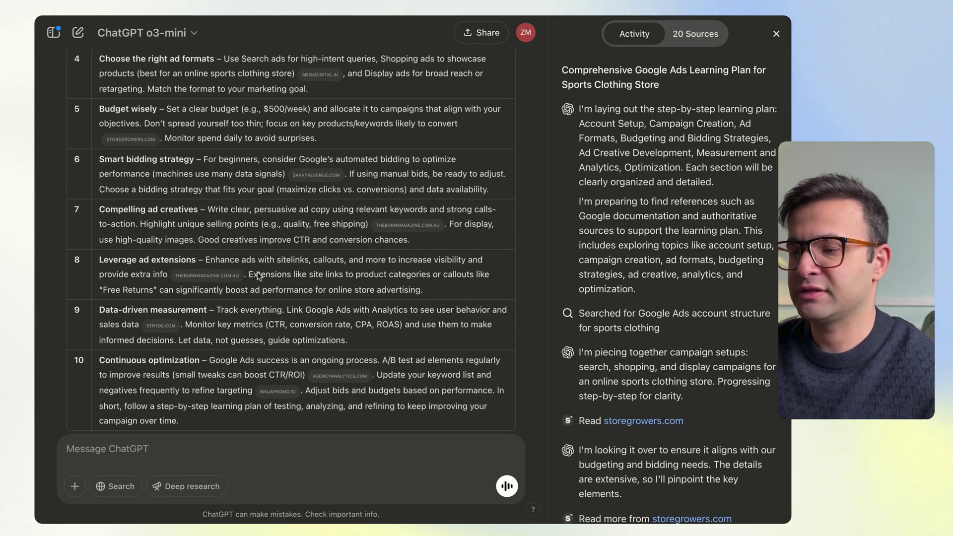
pyautogui.scroll(-3, 257, 275)
# Ask 'I want to learn about smart bidding. Explain that to me in detail', then show the model list.
pyautogui.write('I w')
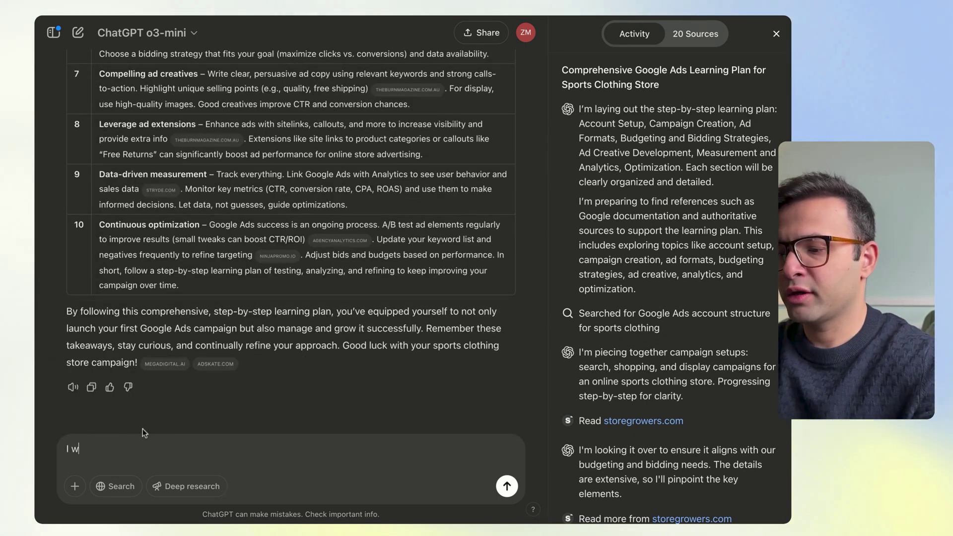
pyautogui.write('ant to lea')
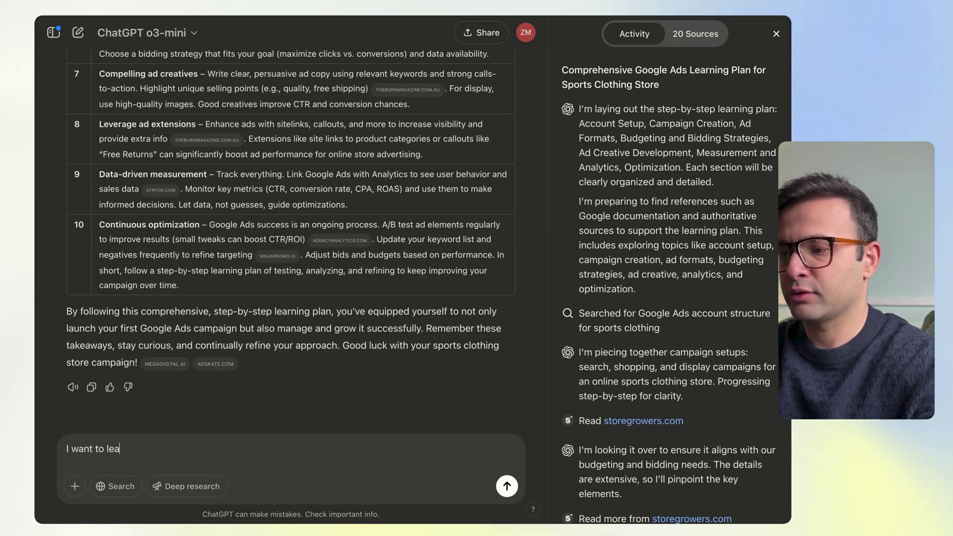
pyautogui.write('rn about smart bidd')
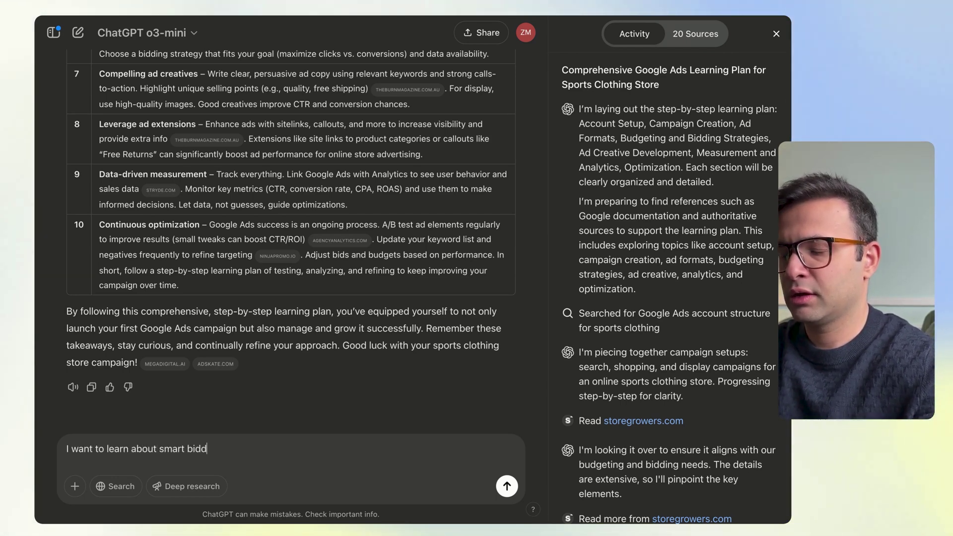
pyautogui.write('ing. Explain t')
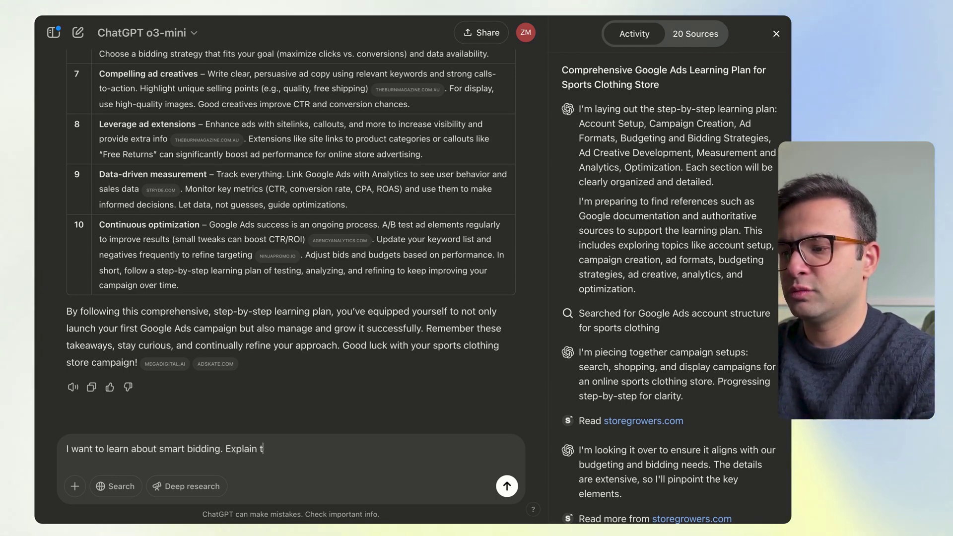
pyautogui.write('hat to me in detail.')
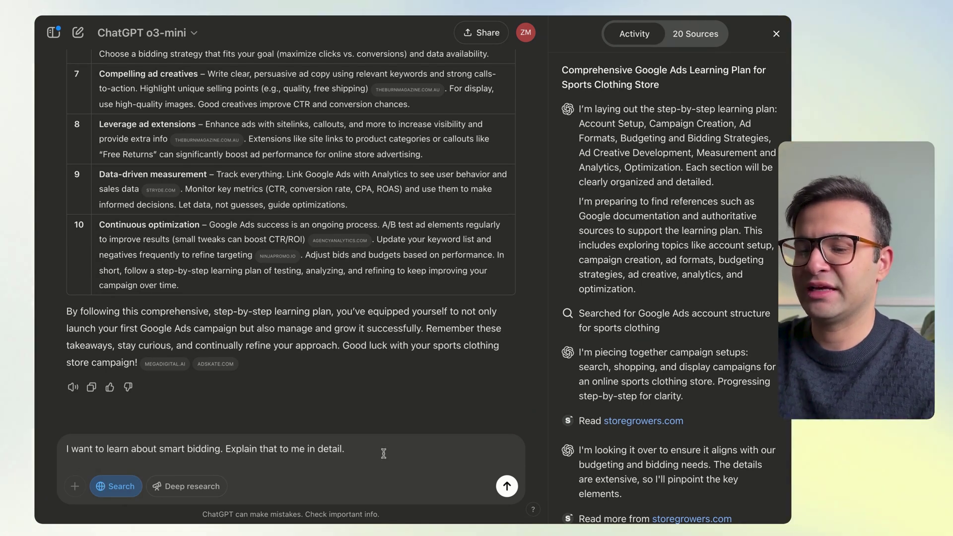
pyautogui.press('Return')
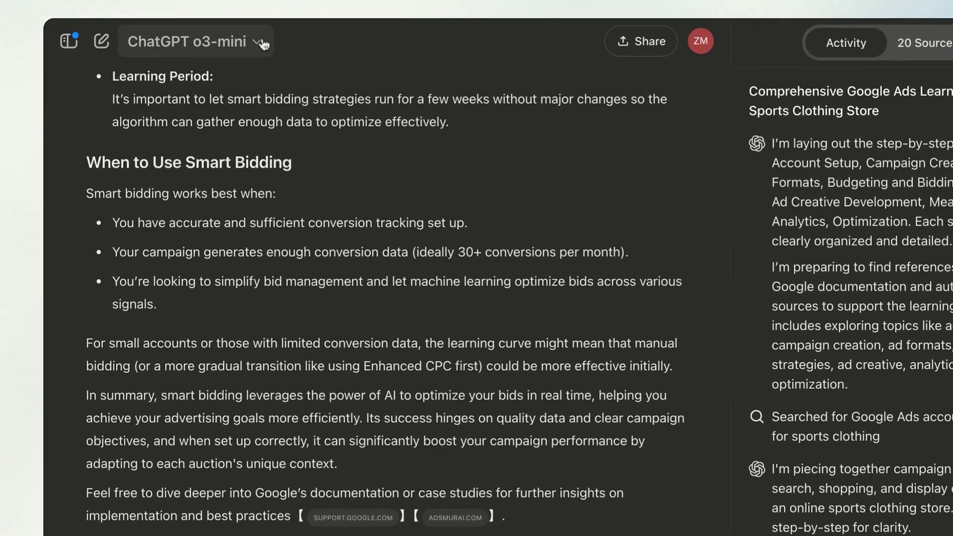
pyautogui.click(226, 38)
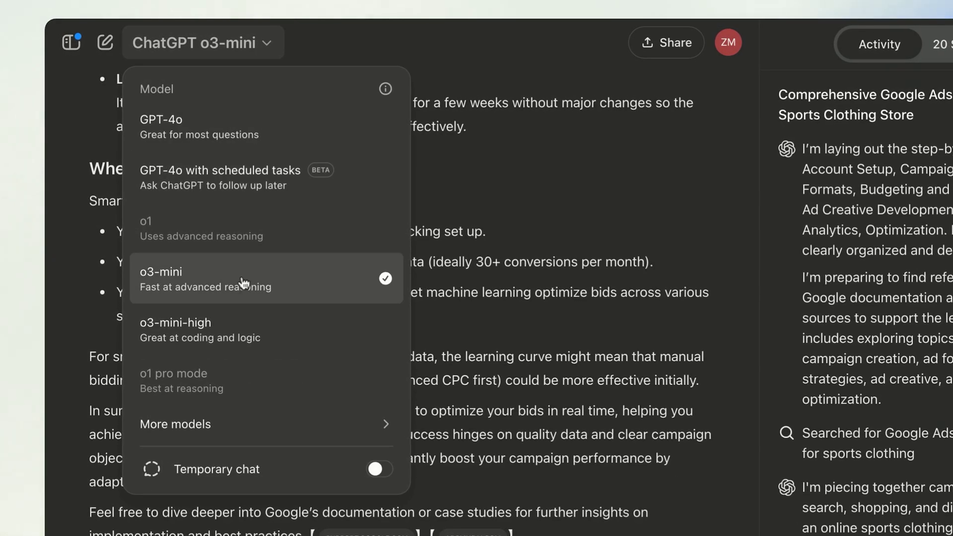